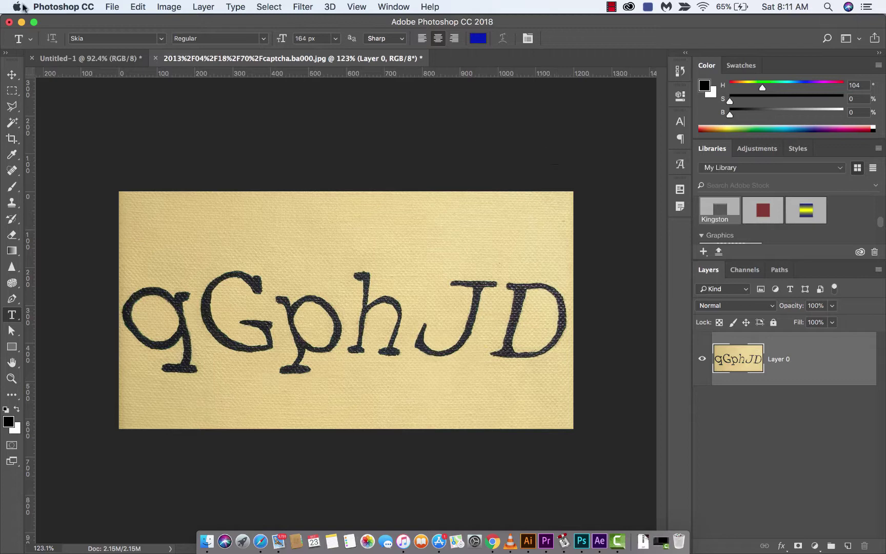
Change the type font family from Skia to Avenir Roman in the options bar
left_click(160, 39)
scroll(150, 177, "down", 10)
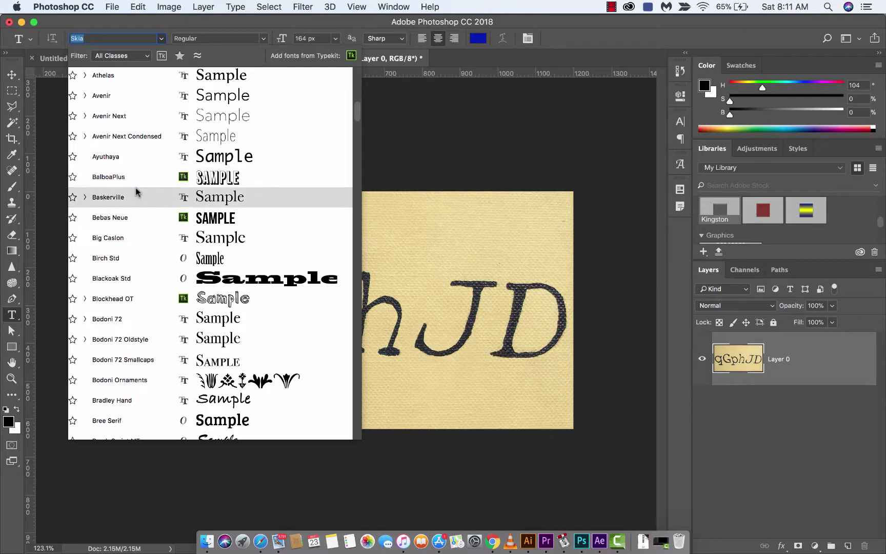
left_click(162, 39)
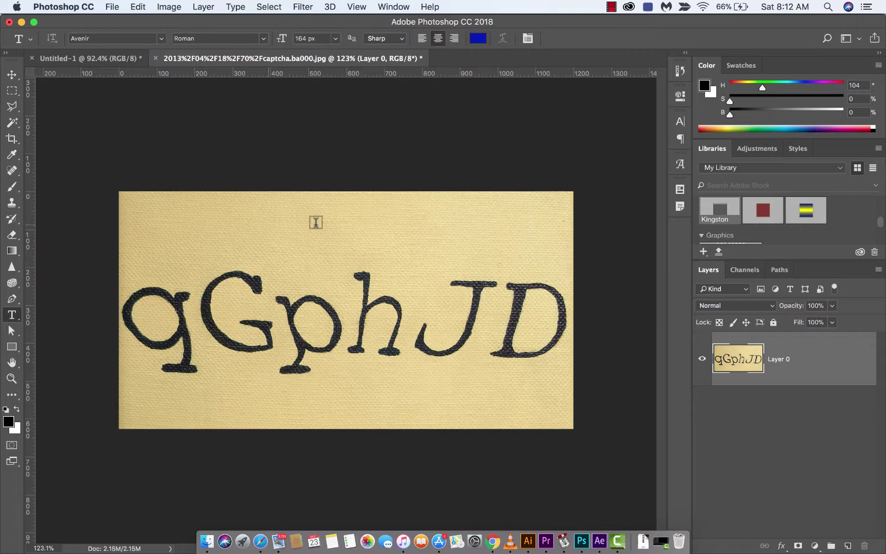
left_click(777, 407)
left_click(742, 363)
Extend a 16:9 crop frame below the image to enlarge the canvas to 1452 × 817 px
left_click(760, 448)
left_click(753, 364)
left_click(12, 138)
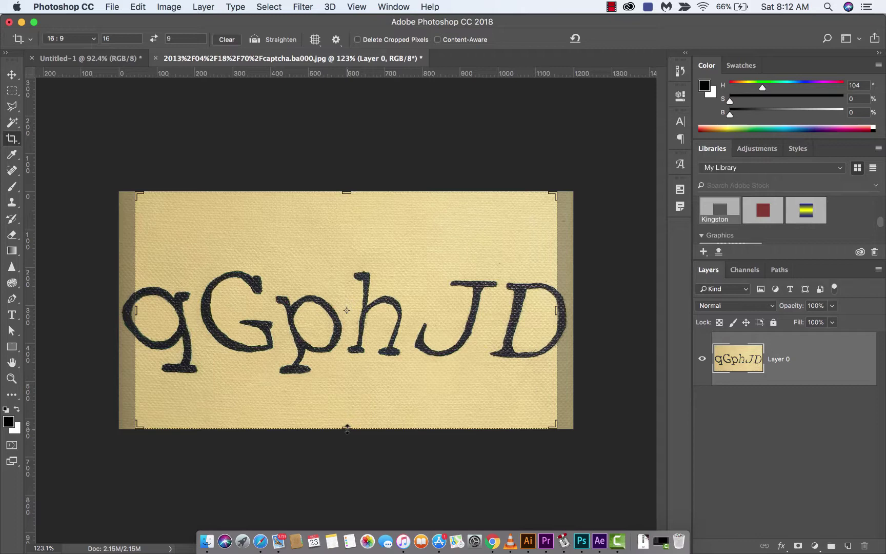
left_click_drag(347, 428, 347, 464)
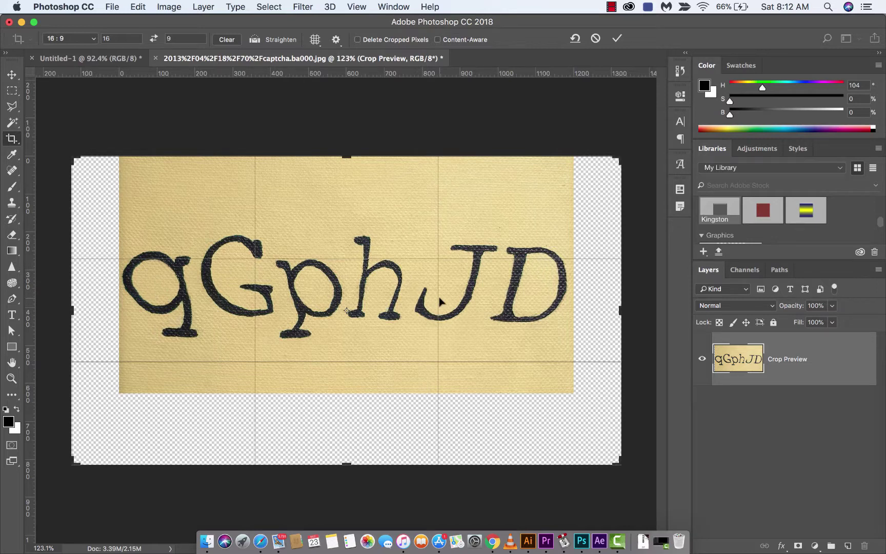
left_click(12, 316)
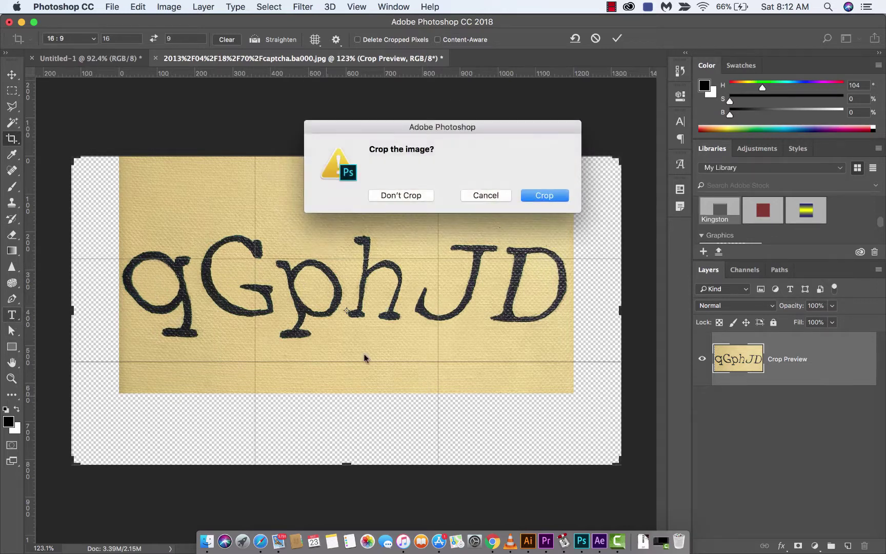
left_click(543, 196)
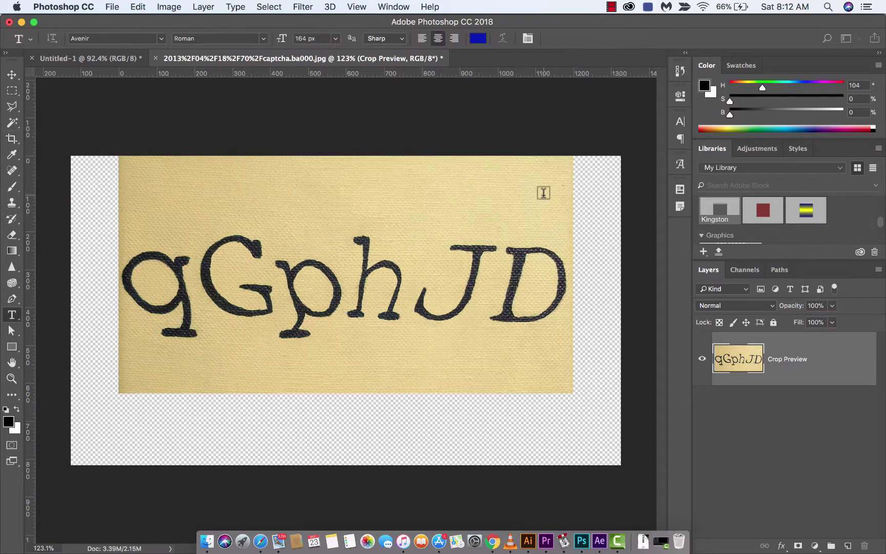
left_click(12, 139)
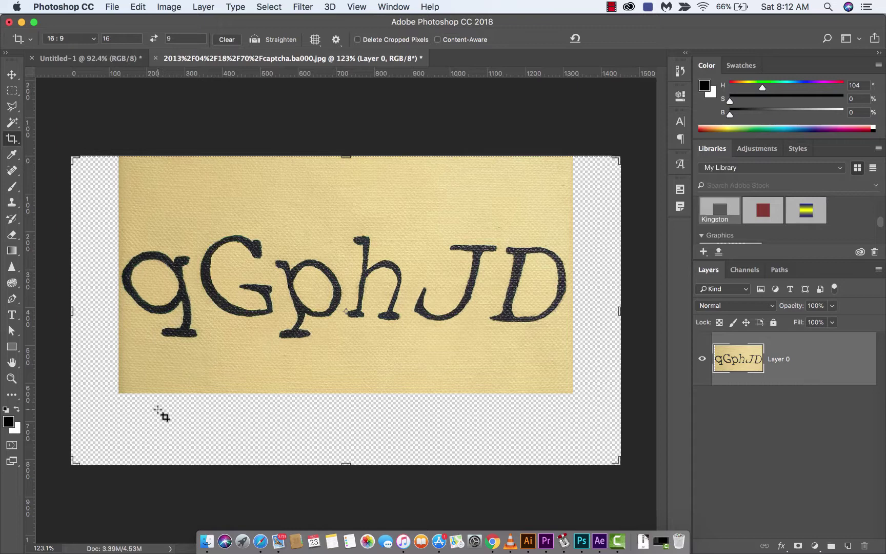
Type blue 'qGphJD' below the image and centre it under the captcha letters
left_click(13, 316)
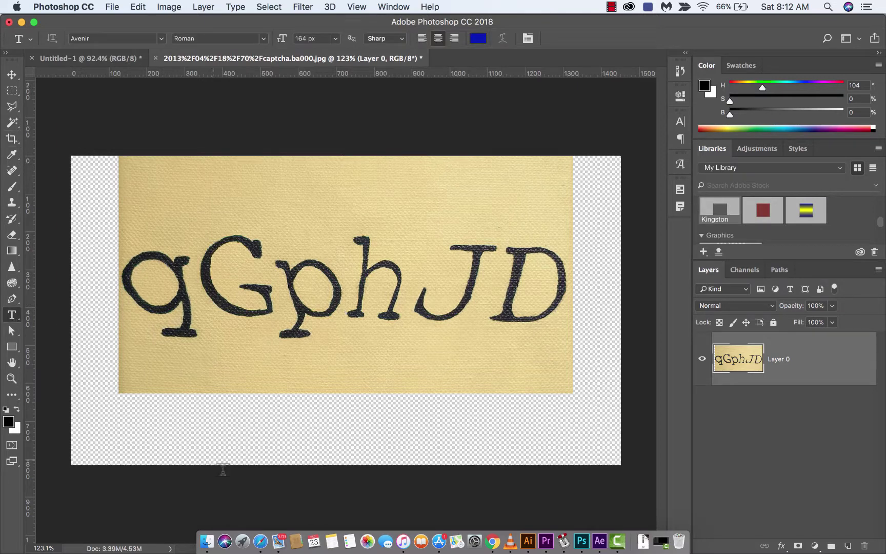
left_click(183, 425)
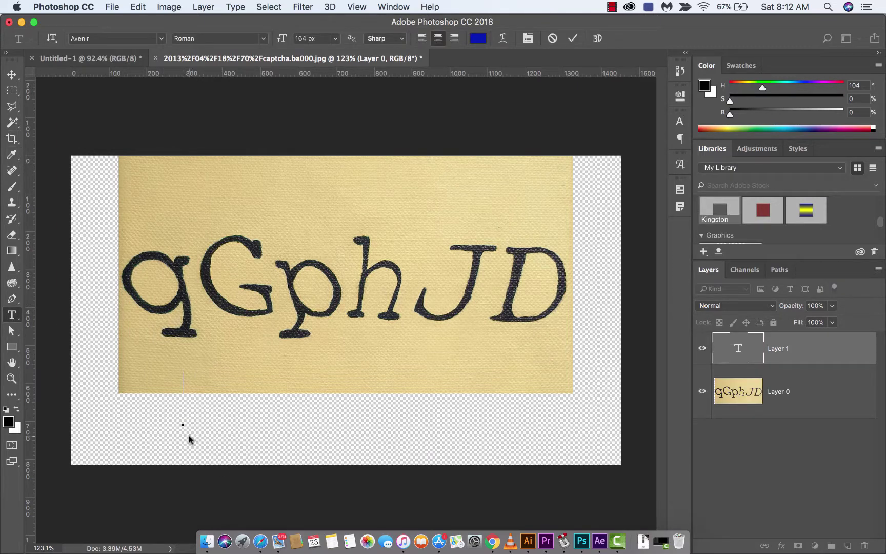
type("qG")
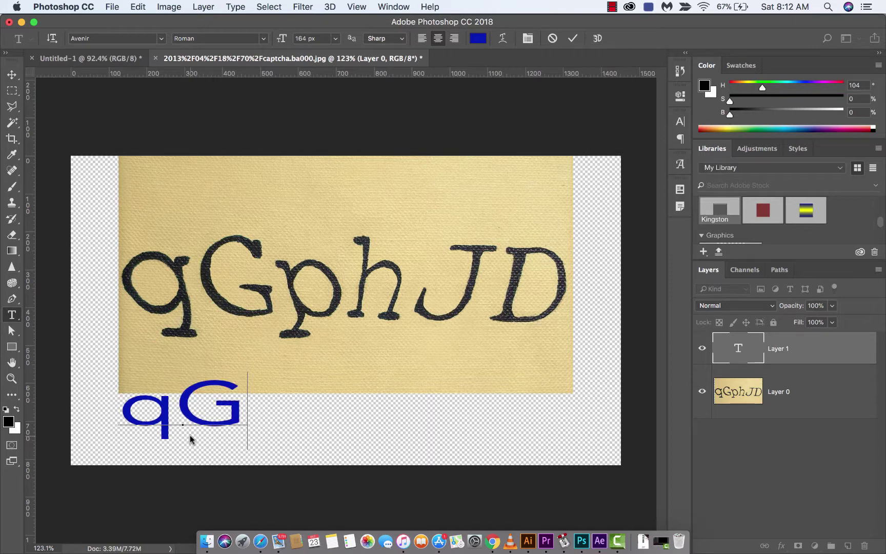
type("phJD")
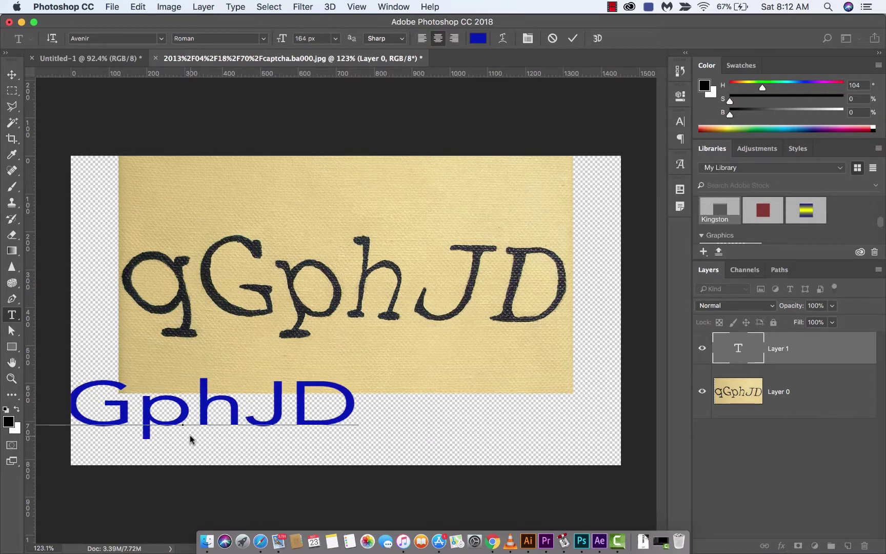
left_click(12, 75)
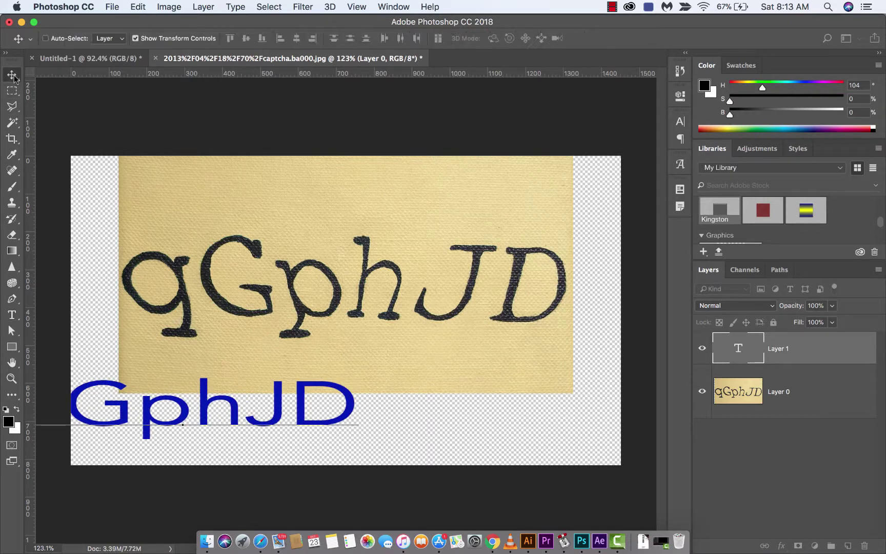
left_click_drag(299, 405, 466, 418)
left_click(823, 467)
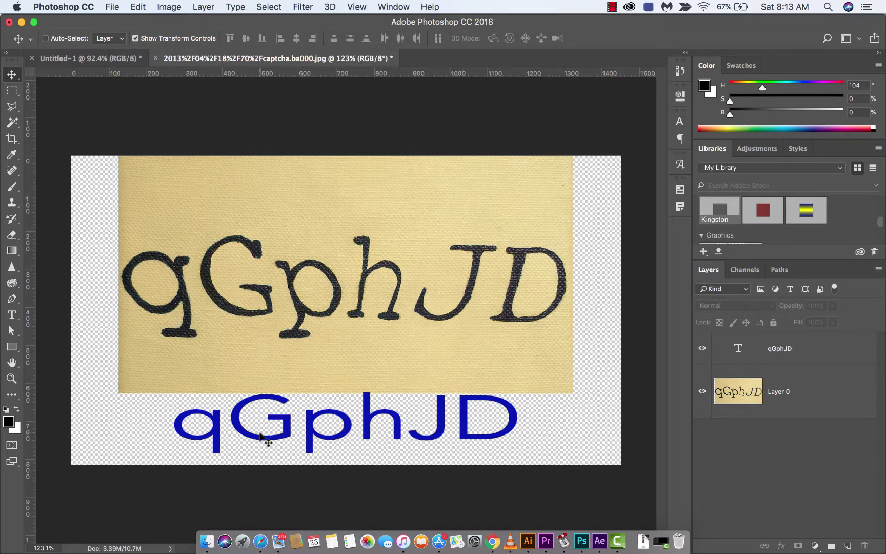
With the qGphJD layer selected, marquee-select the original captcha letters and bring up the Type menu
left_click(782, 353)
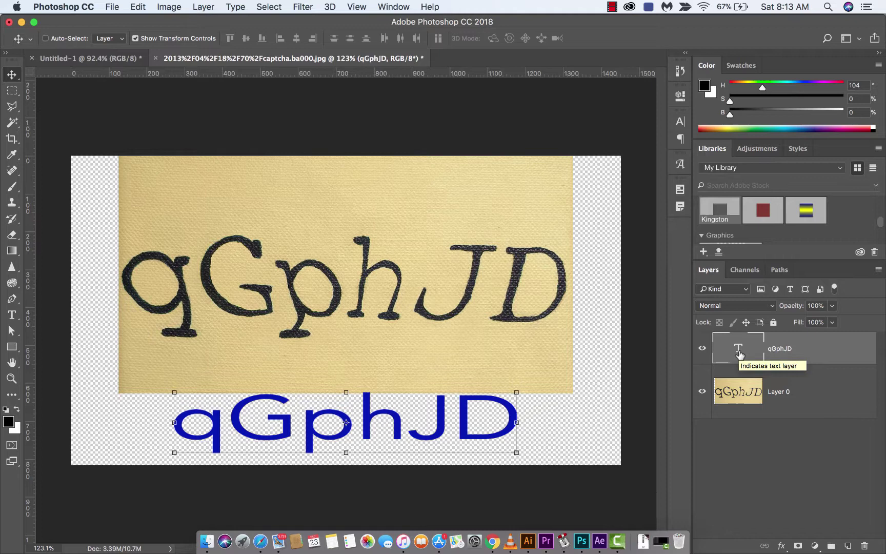
left_click(12, 92)
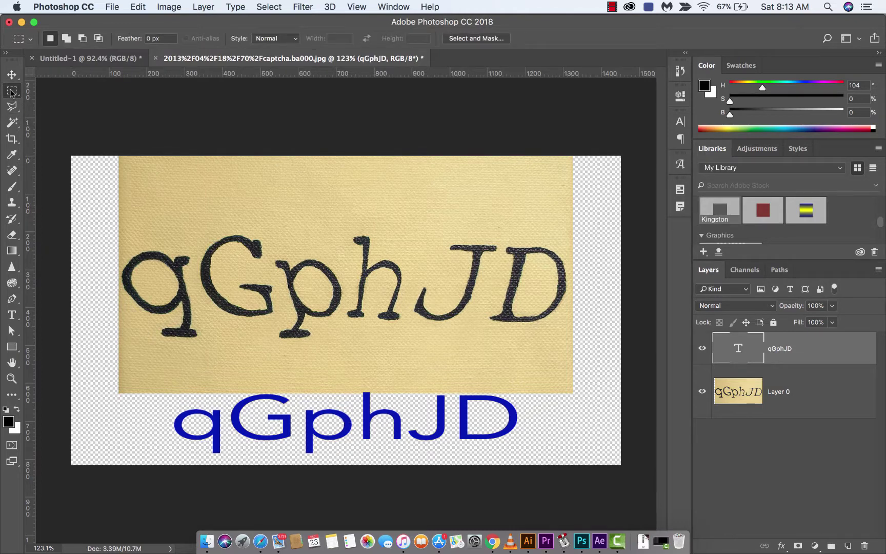
right_click(11, 91)
left_click(11, 92)
left_click_drag(109, 226, 572, 344)
left_click(137, 6)
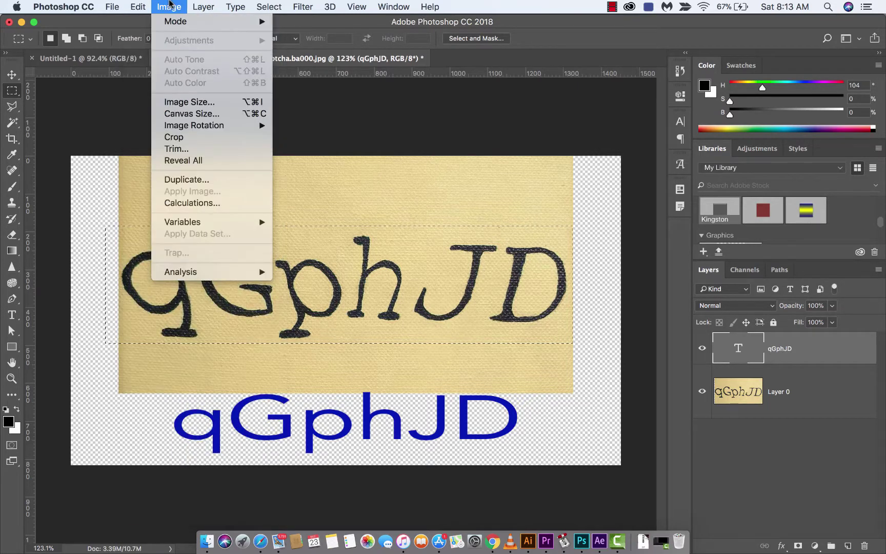
mouse_move(230, 4)
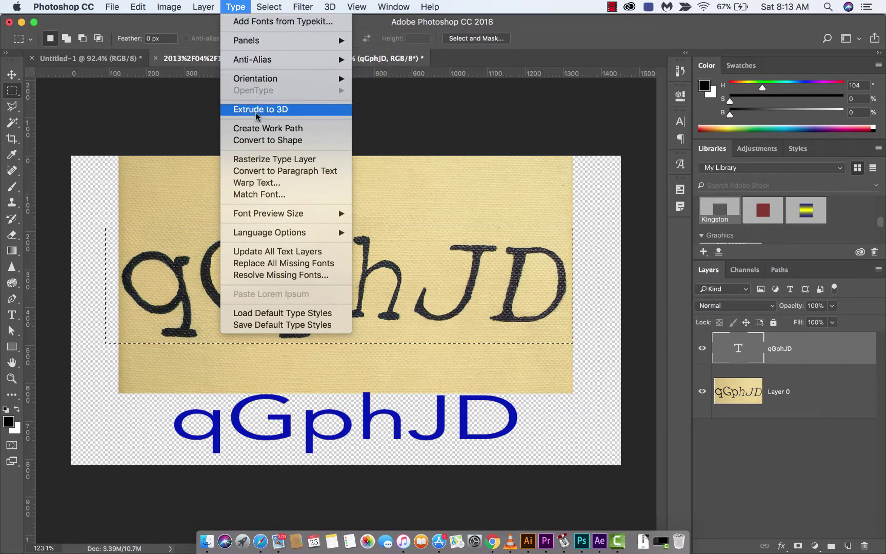
Run Match Font on the captcha selection and preview American Typewriter Condensed on the blue text
left_click(270, 195)
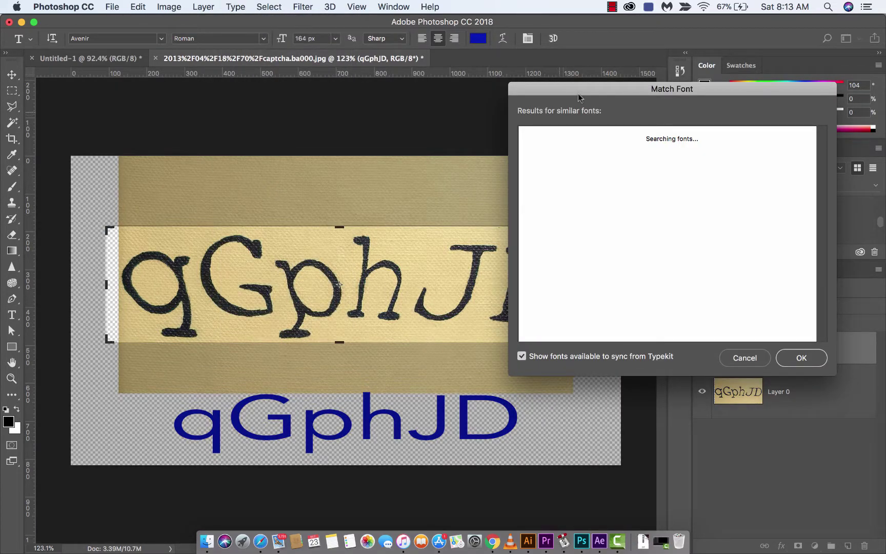
left_click_drag(594, 90, 615, 87)
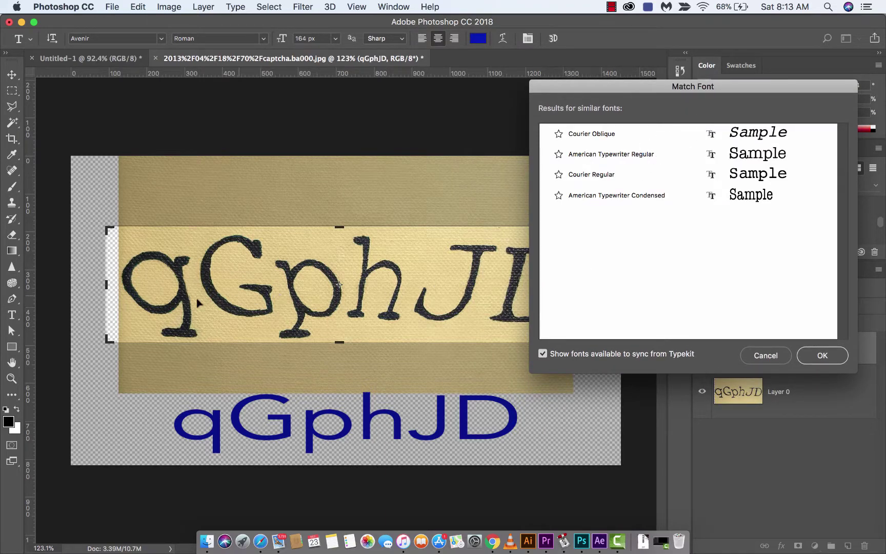
left_click(605, 196)
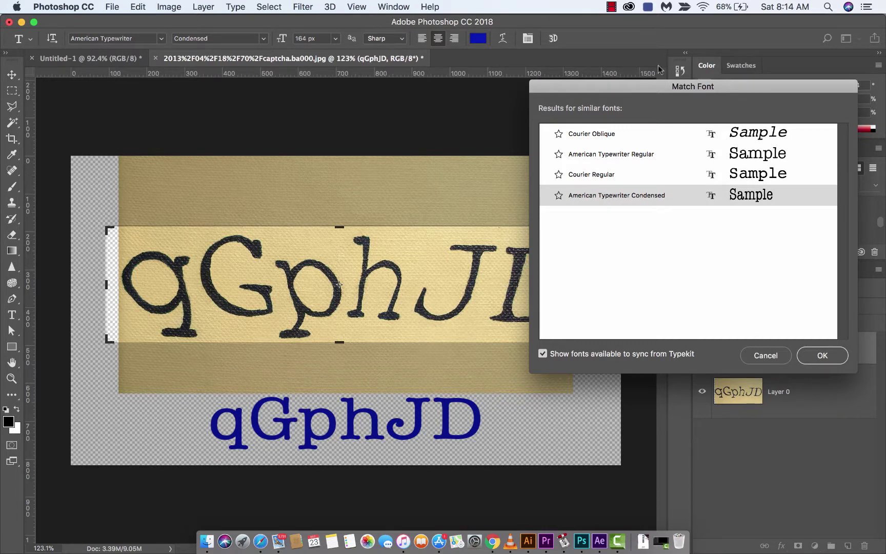
left_click_drag(665, 87, 578, 119)
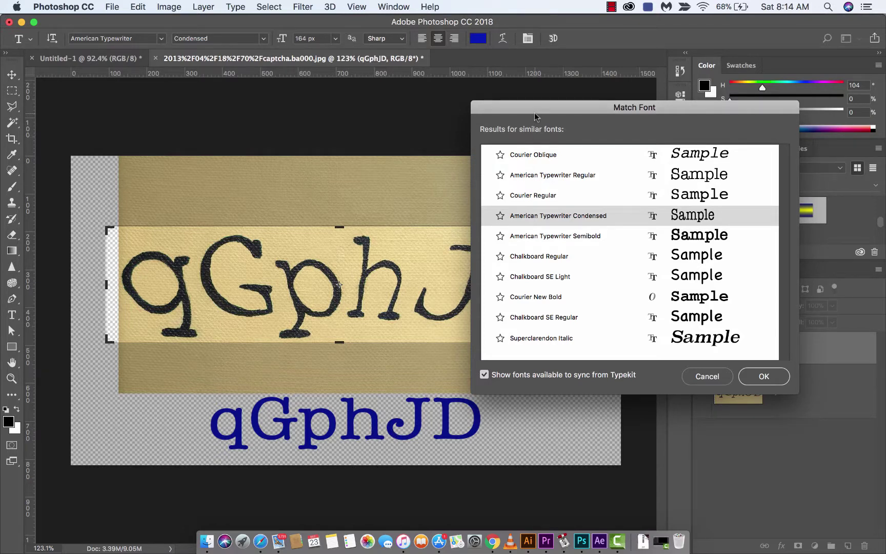
left_click_drag(535, 112, 565, 111)
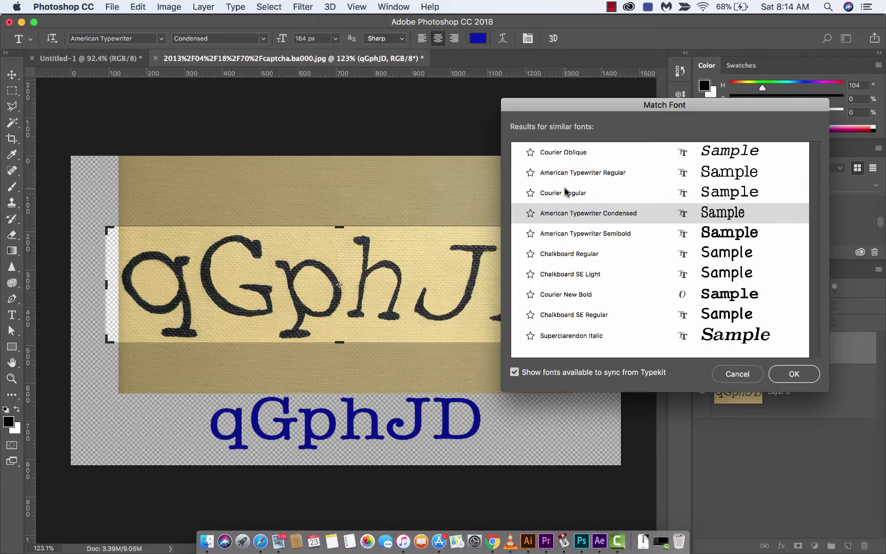
Compare Courier Oblique against Courier Regular on the blue text, ending on Courier Regular
left_click(563, 153)
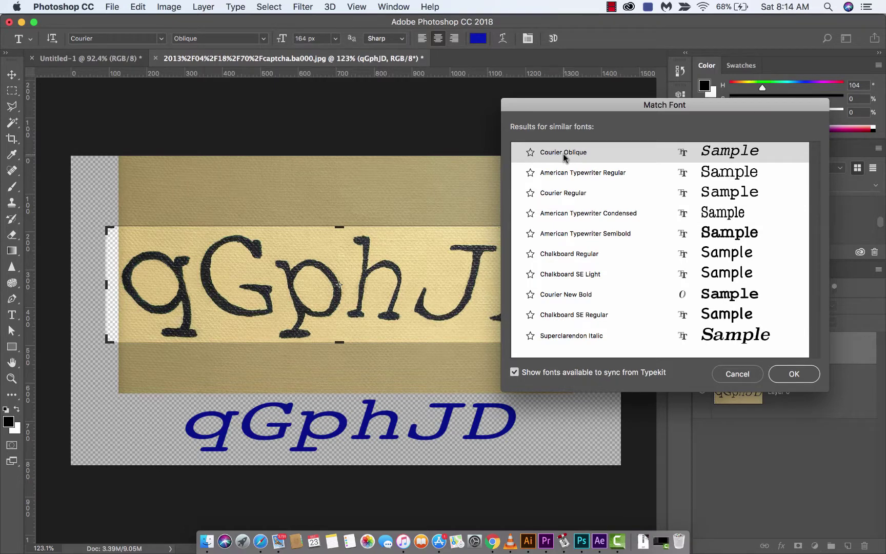
left_click_drag(569, 105, 588, 137)
left_click(581, 224)
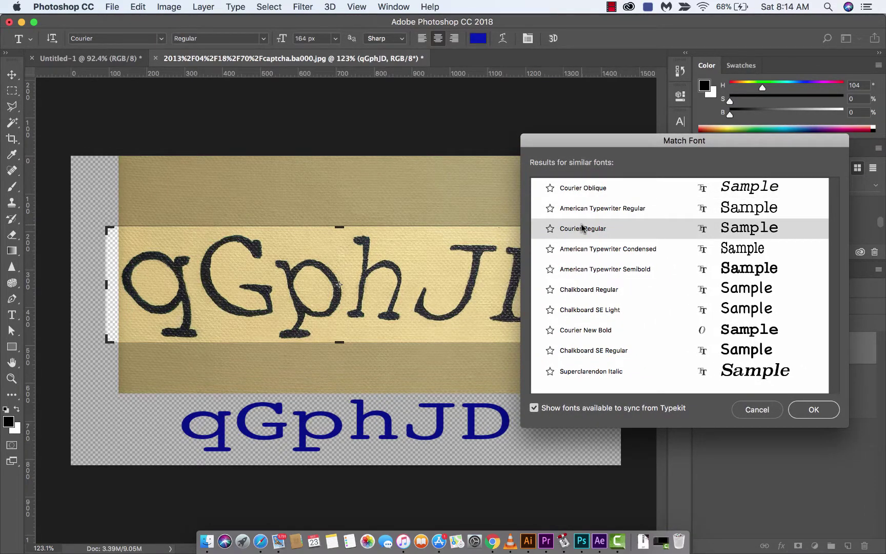
left_click(579, 188)
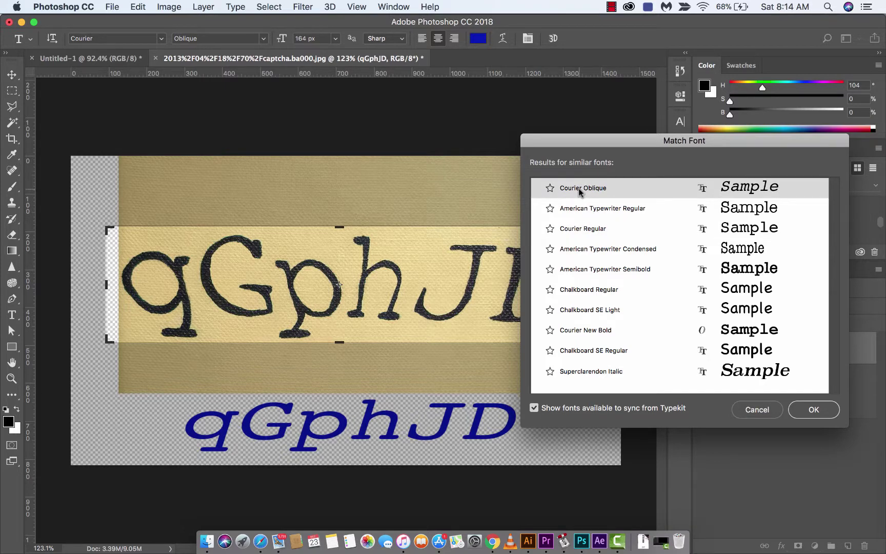
left_click(581, 228)
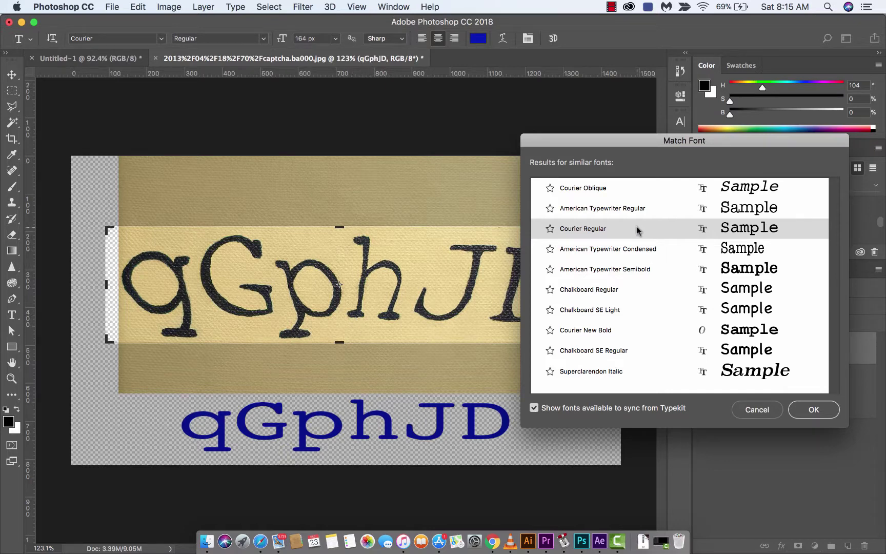
Confirm Courier Regular in Match Font, then look through the Layer menu without choosing anything
left_click(808, 414)
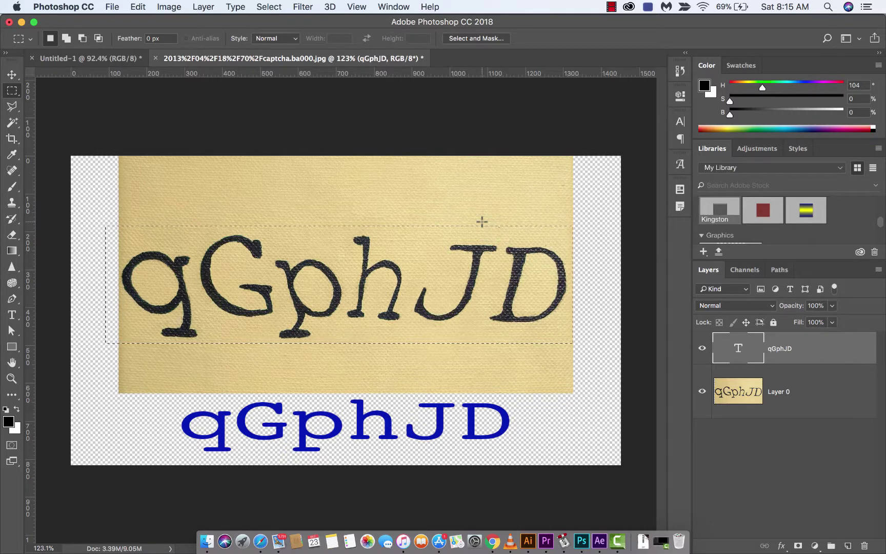
left_click(204, 7)
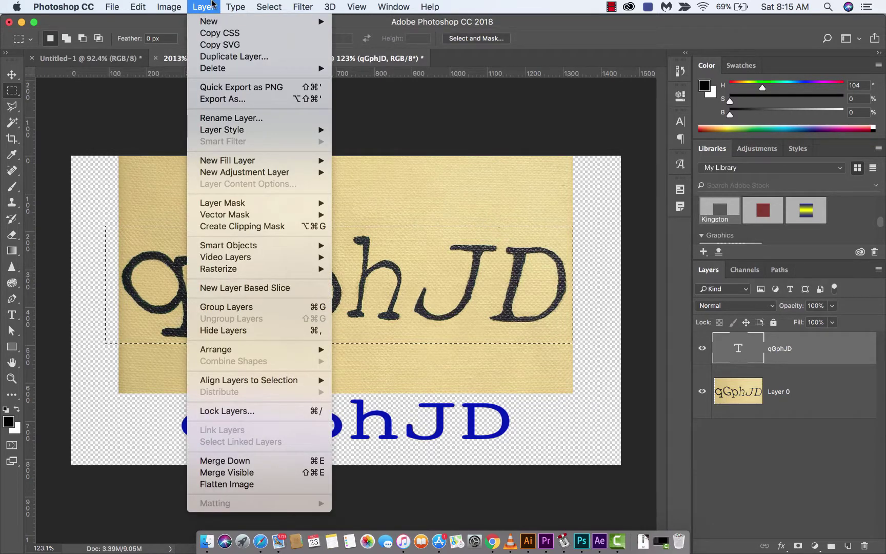
left_click(212, 4)
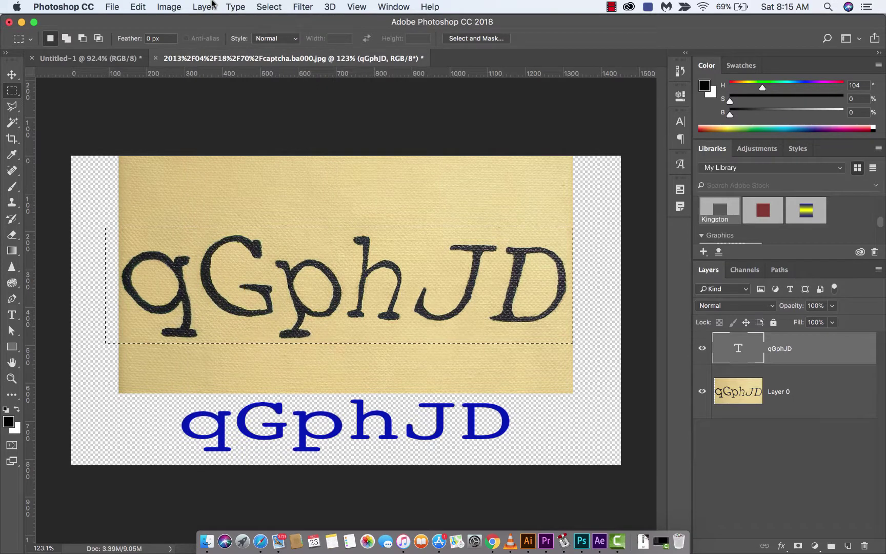
left_click(212, 4)
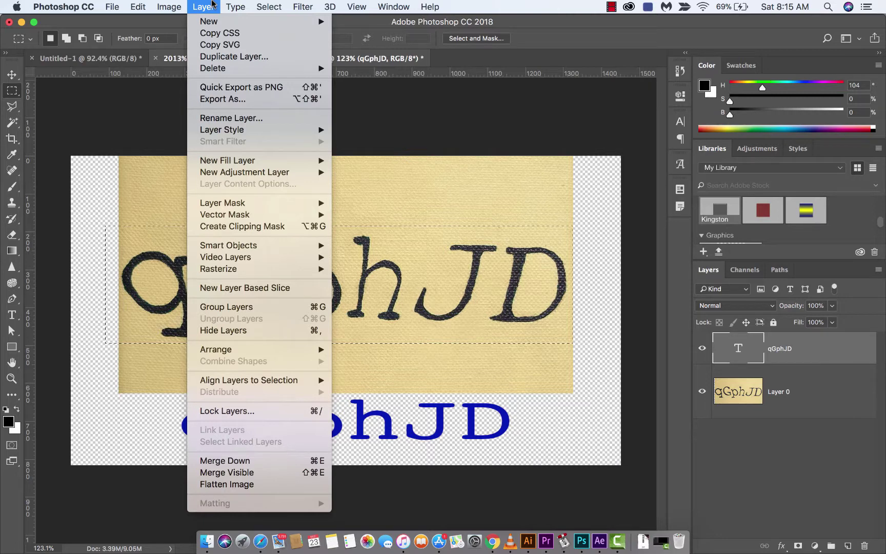
left_click(212, 3)
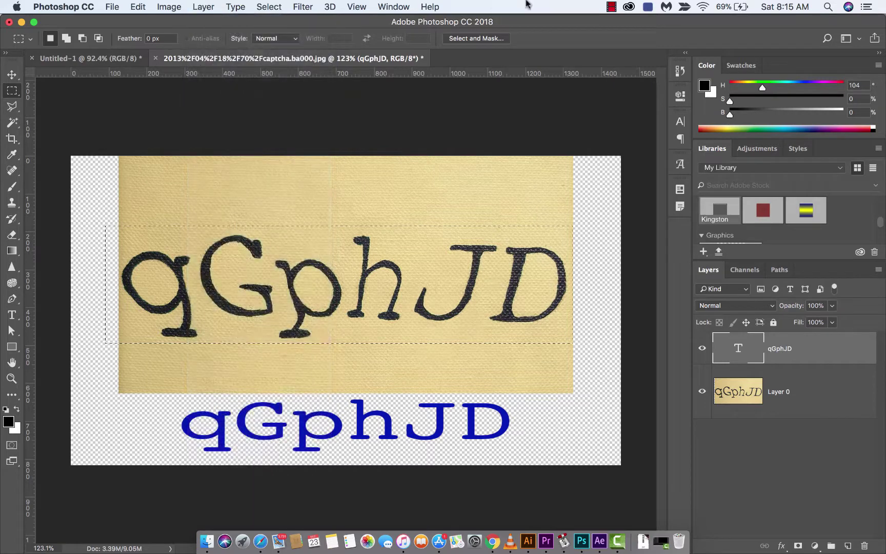
left_click(611, 7)
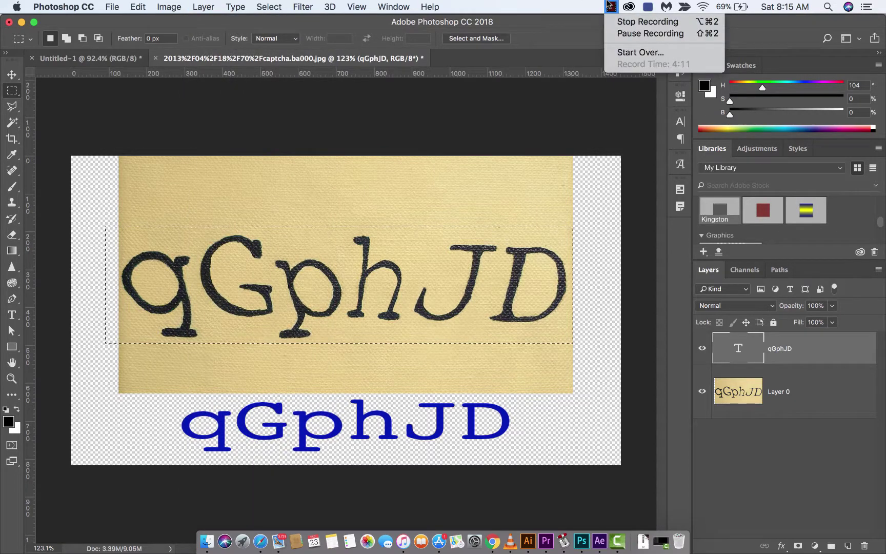